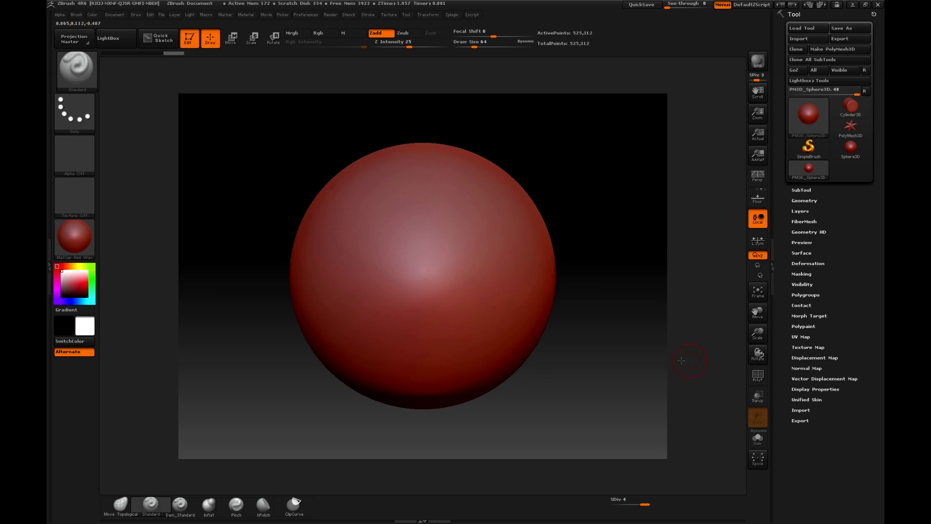
- View the Concept 01 and Concept 02 Chop reference images in the photo viewer and return to ZBrush
key("alt+Tab")
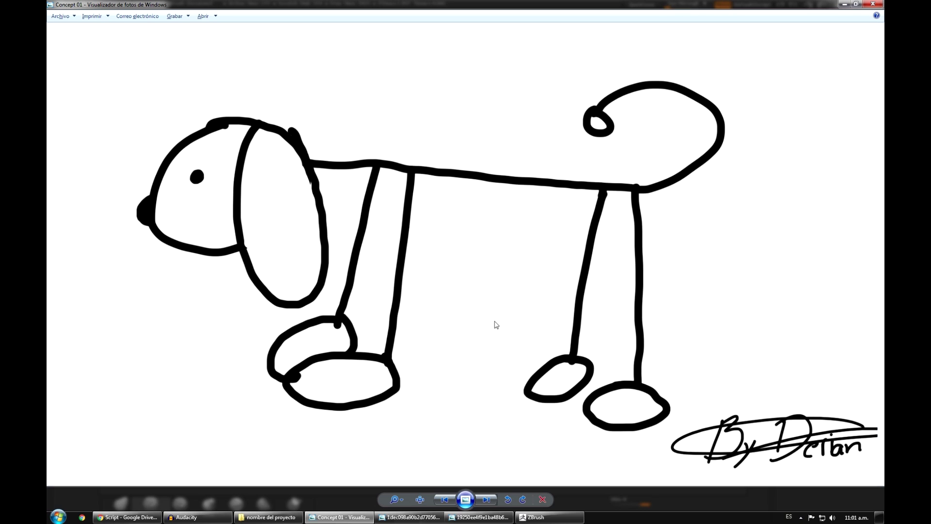
left_click(487, 499)
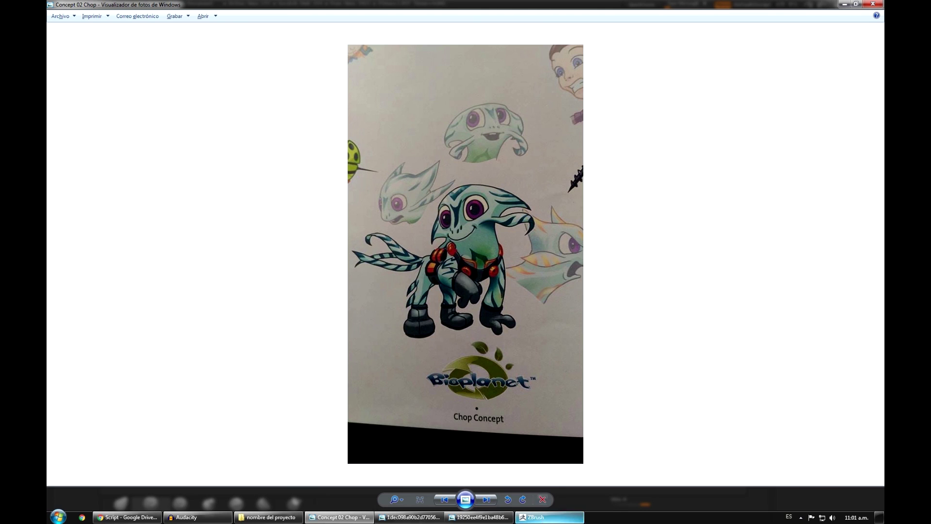
left_click(548, 518)
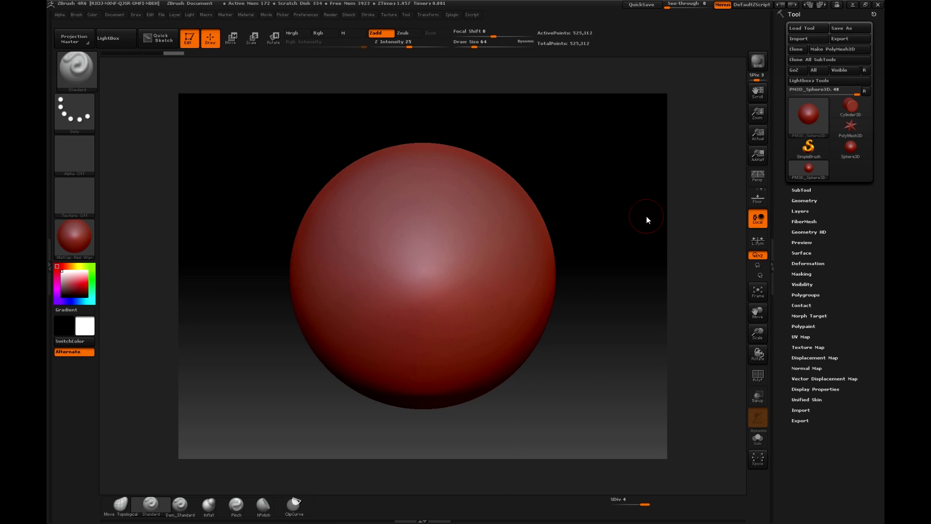
- Bring up the two blue creature reference images and size the ZBrush window to sit beside them
key("super+Down")
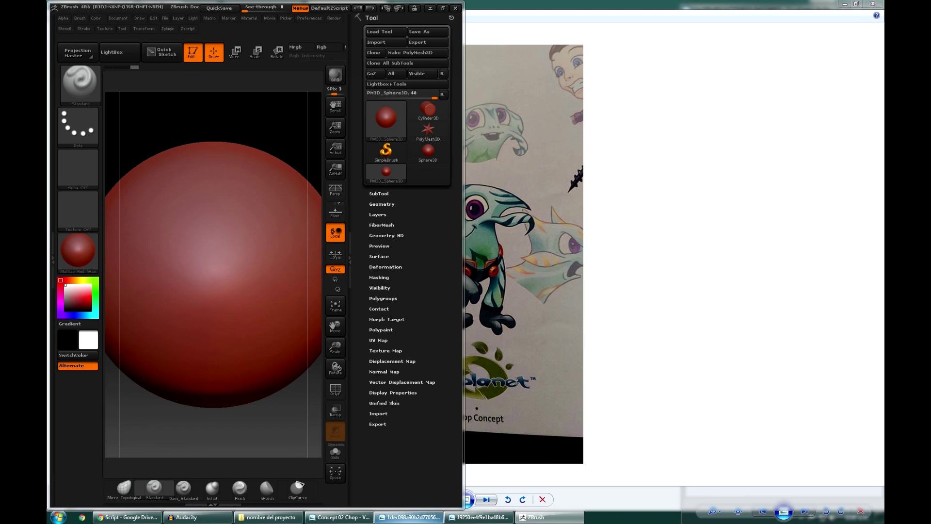
left_click(410, 517)
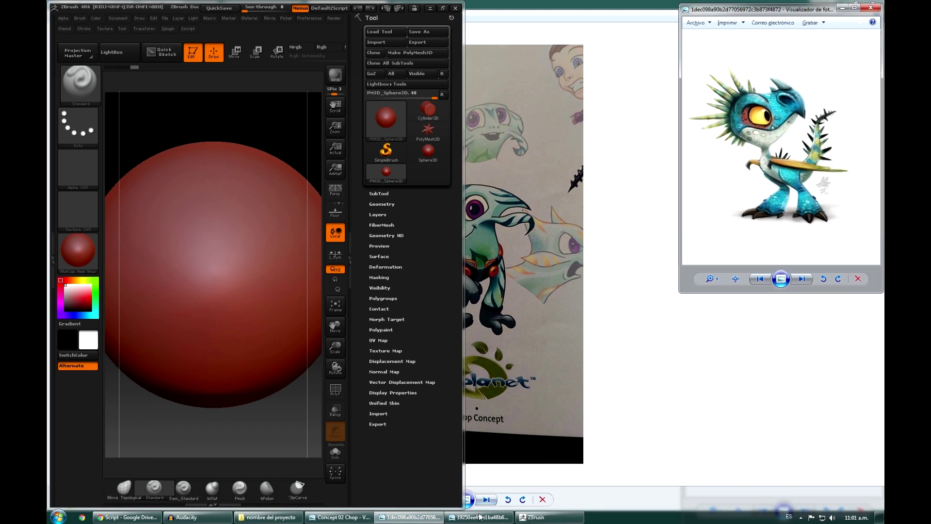
left_click(480, 517)
left_click_drag(465, 335, 679, 301)
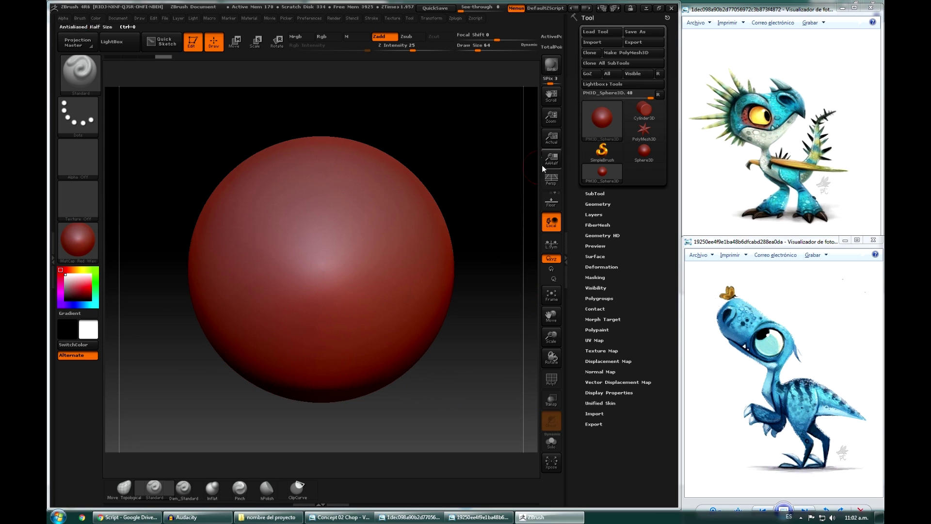
- Maximize the ZBrush window and set See-through to 46 to reveal the reference images behind it
left_click(659, 8)
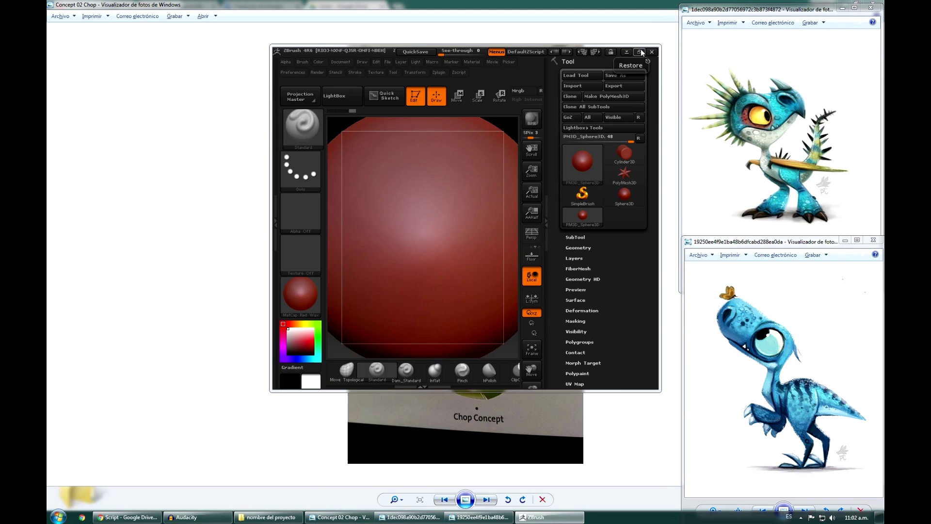
left_click(640, 52)
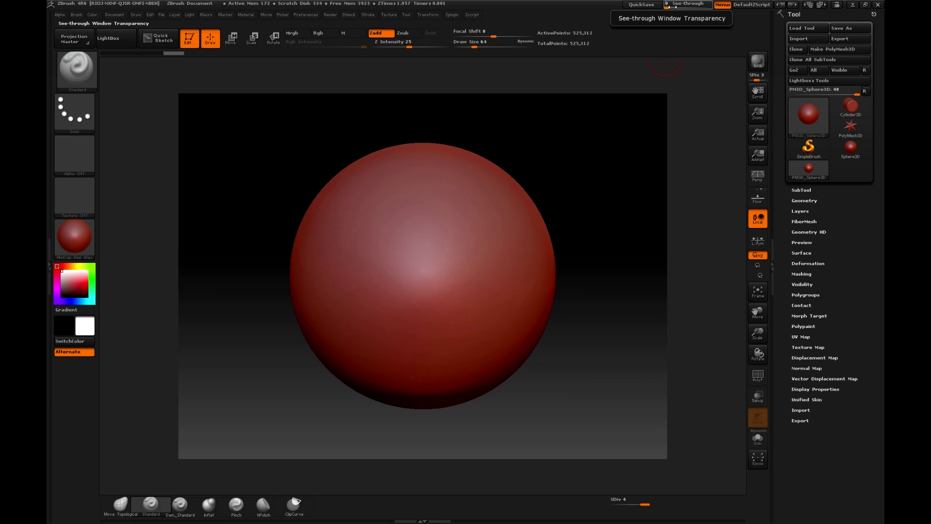
mouse_move(670, 5)
left_mouse_down()
mouse_move(701, 9)
mouse_move(682, 9)
mouse_move(691, 8)
left_mouse_up()
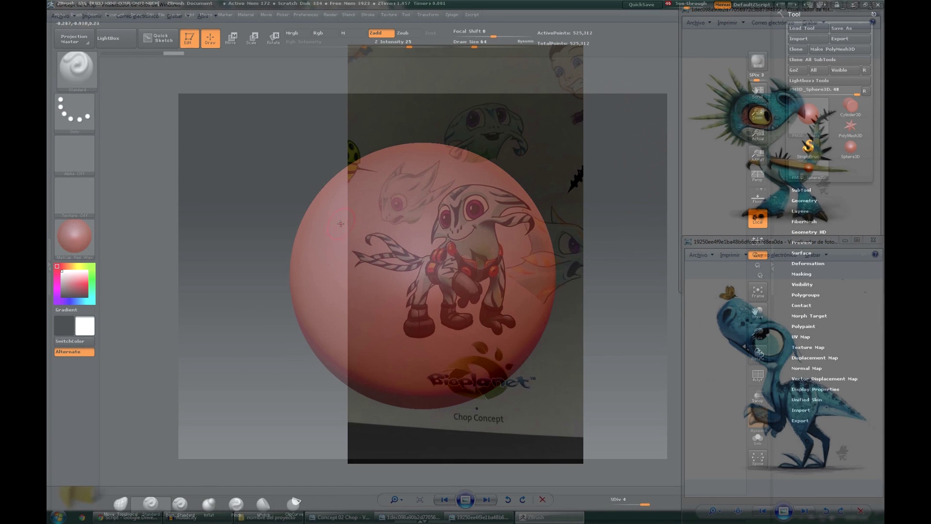
- Sculpt trial strokes on one side of the sphere with the Standard brush and reset See-through to 0
mouse_move(341, 202)
left_mouse_down()
mouse_move(339, 249)
mouse_move(364, 270)
mouse_move(316, 267)
mouse_move(417, 346)
mouse_move(381, 221)
mouse_move(340, 199)
mouse_move(369, 181)
mouse_move(407, 225)
mouse_move(446, 228)
mouse_move(415, 250)
left_mouse_up()
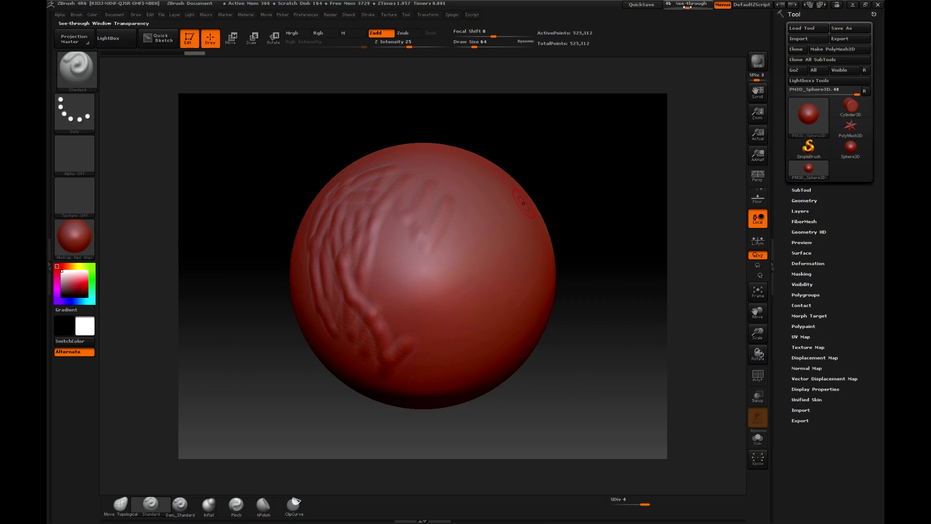
left_click(674, 7)
left_click_drag(675, 7, 667, 7)
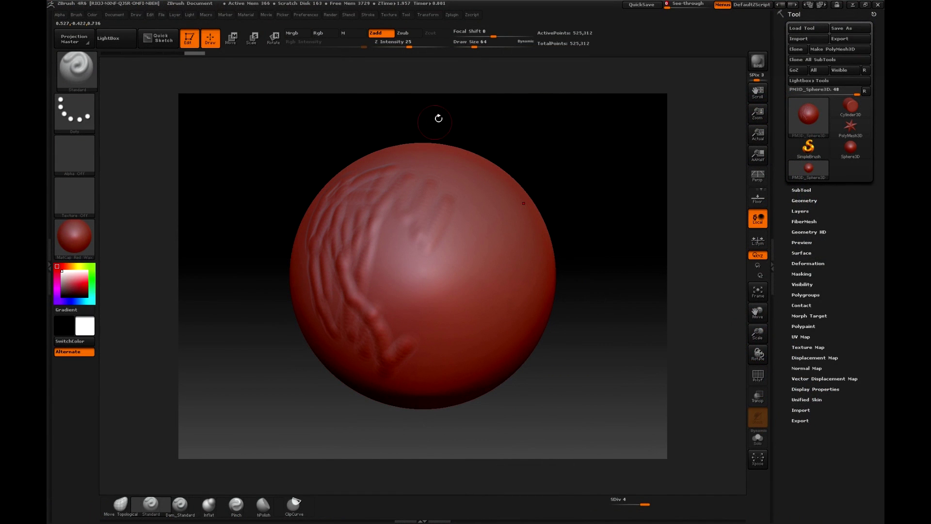
- Import the Concept 02 Chop image from the Referencias folder as a texture and add it to Spotlight
left_click(390, 15)
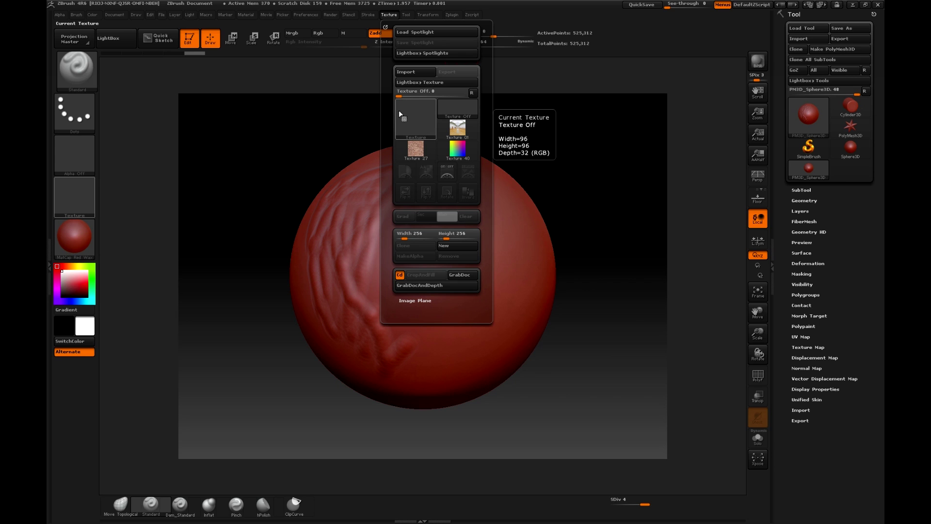
left_click(422, 123)
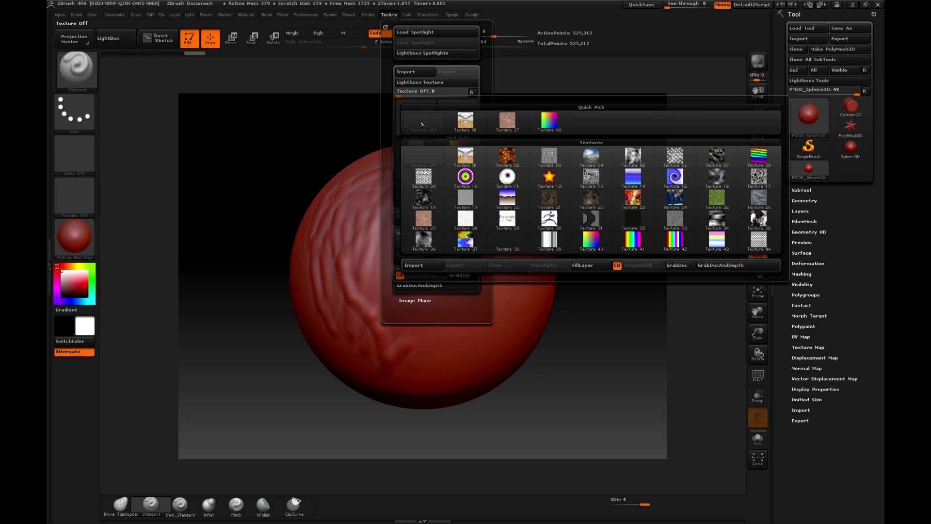
left_click(429, 266)
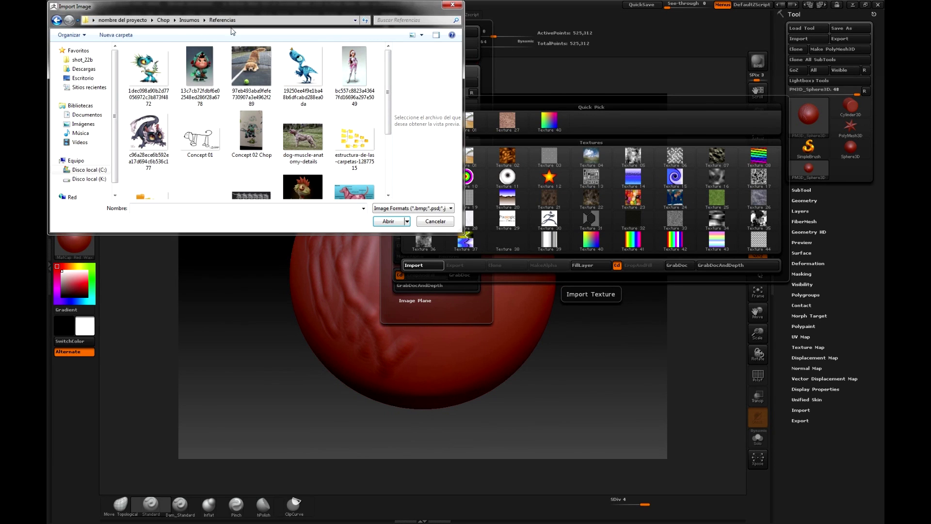
left_click(247, 129)
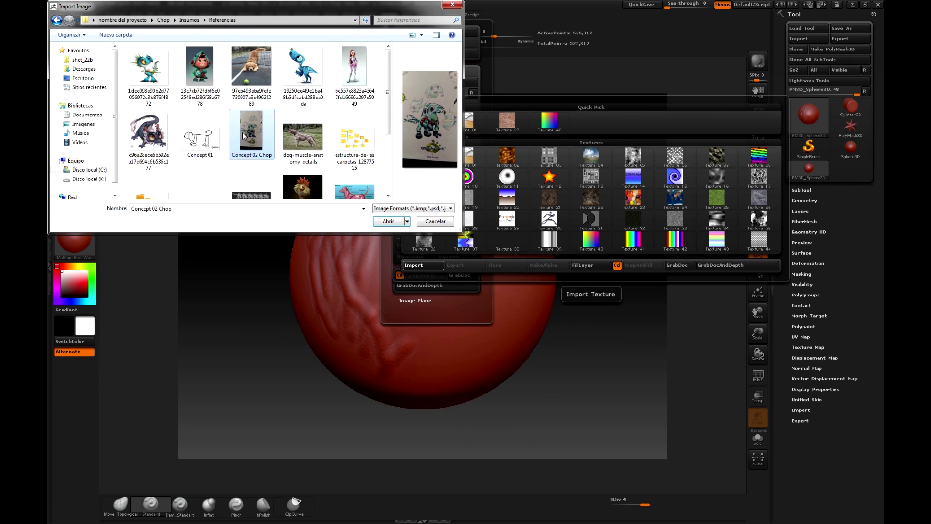
left_click(388, 222)
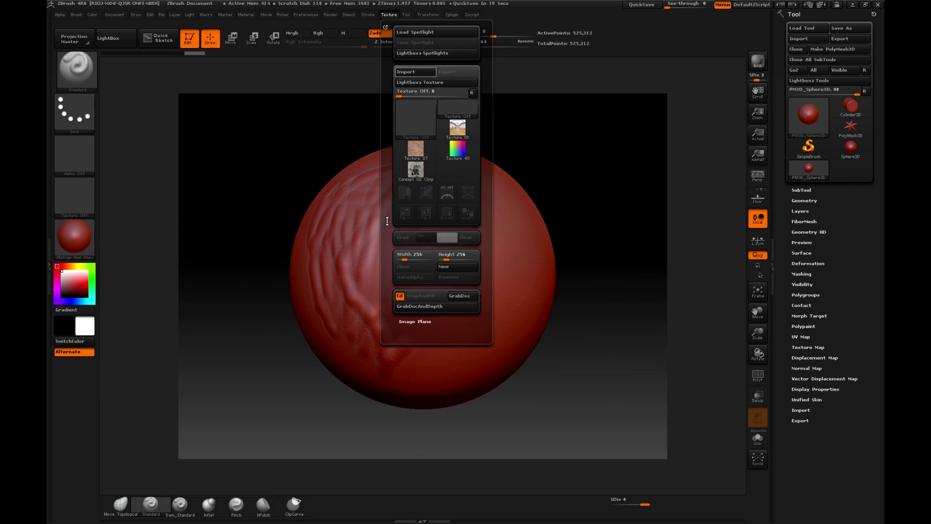
left_click(424, 175)
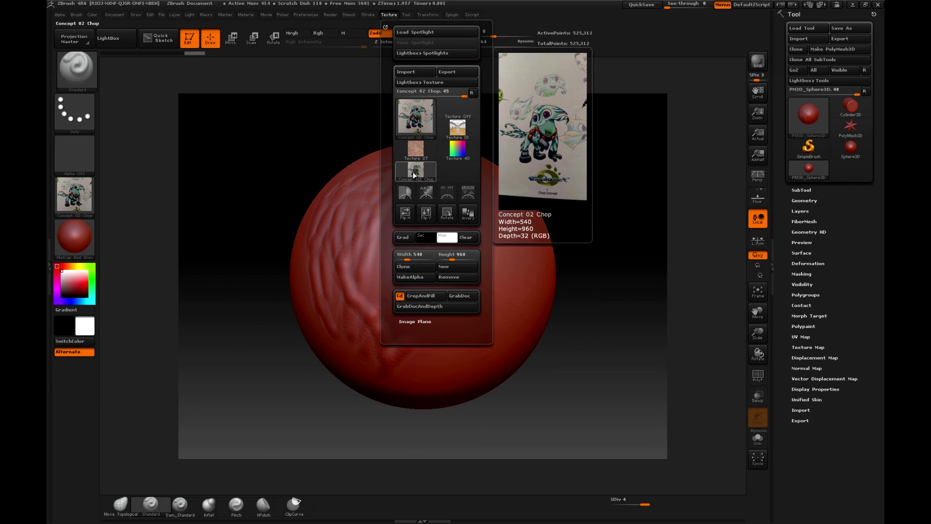
left_click(469, 194)
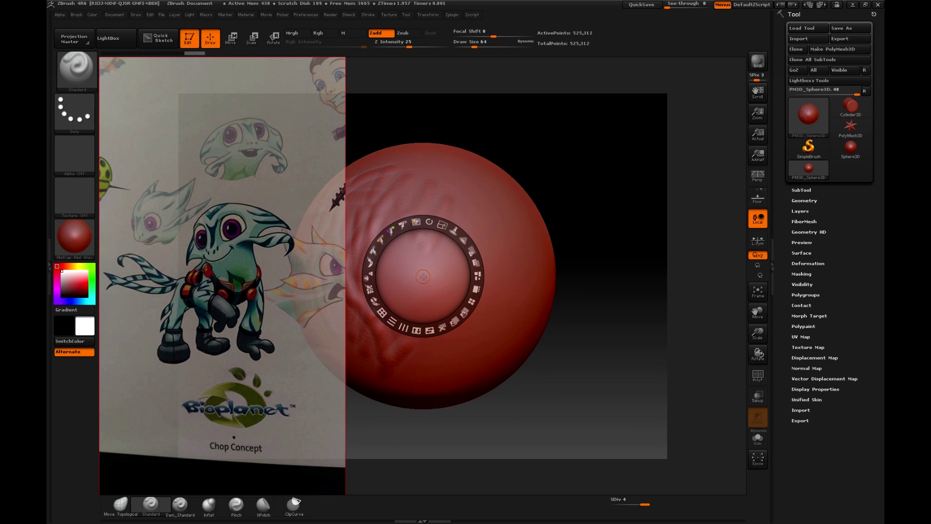
- Center the Spotlight dial on the main character, move the concept image partly over the sphere and rotate it slightly
left_click_drag(423, 276, 227, 257)
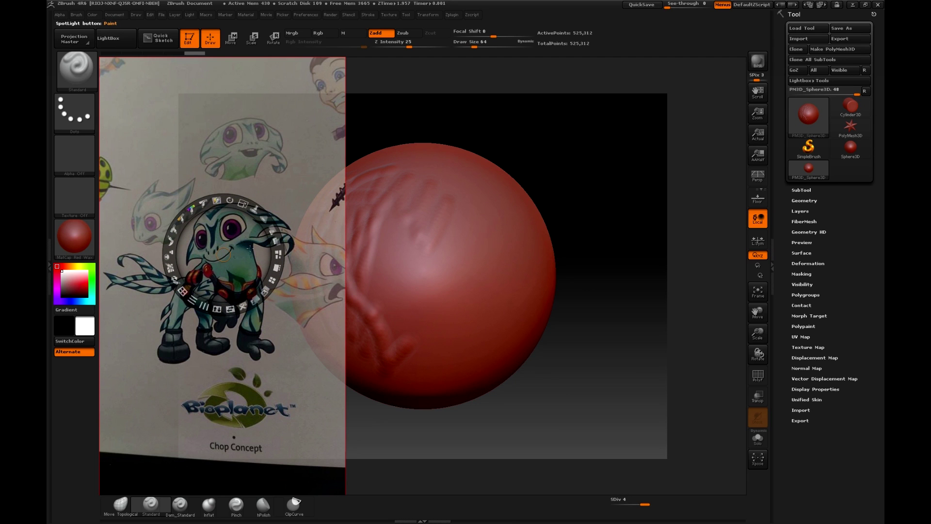
left_click_drag(242, 242, 381, 238)
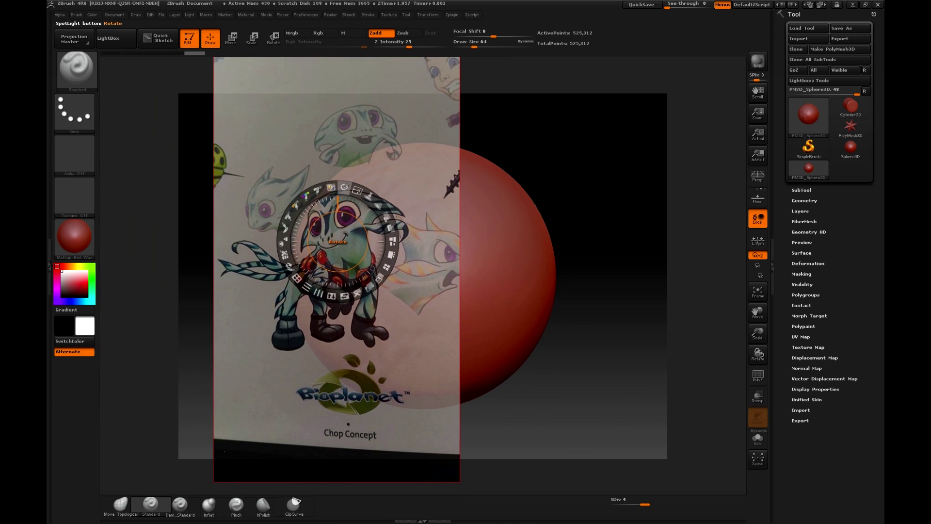
mouse_move(344, 187)
left_mouse_down()
mouse_move(376, 201)
mouse_move(351, 190)
left_mouse_up()
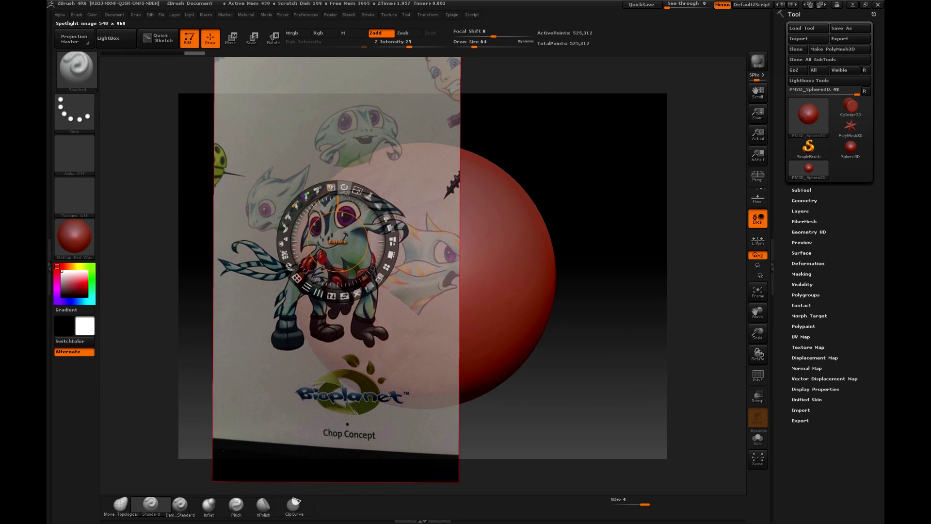
mouse_move(350, 190)
left_mouse_down("shift")
mouse_move(376, 209)
mouse_move(383, 253)
mouse_move(373, 212)
mouse_move(353, 203)
mouse_move(357, 195)
left_mouse_up("shift")
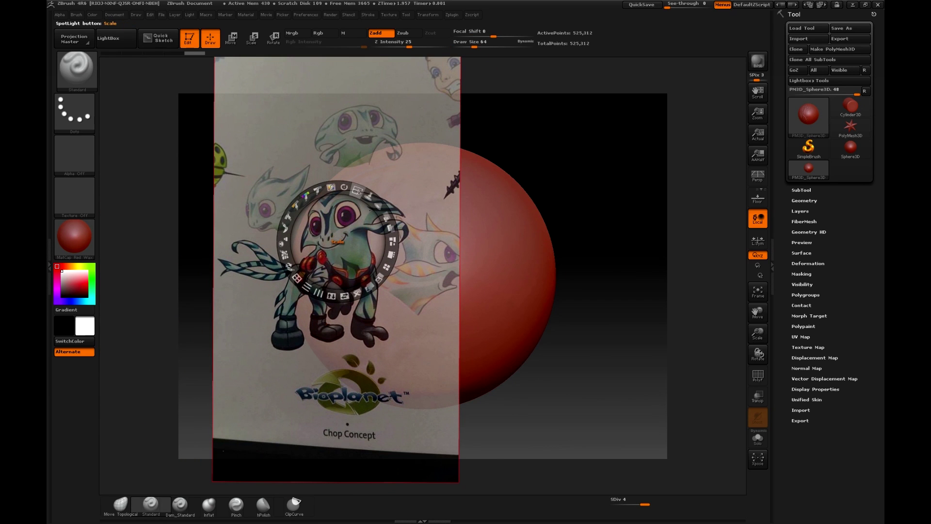
- Scale down the concept image in Spotlight and raise its opacity until it fully covers the sphere behind it
left_click_drag(357, 190, 343, 210)
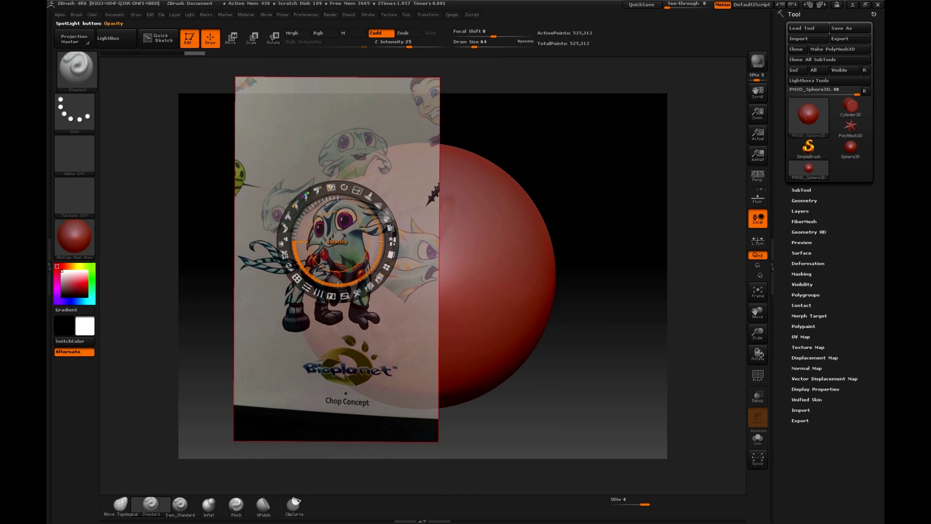
mouse_move(385, 216)
left_mouse_down()
mouse_move(392, 224)
mouse_move(389, 203)
mouse_move(390, 243)
mouse_move(390, 194)
mouse_move(388, 210)
left_mouse_up()
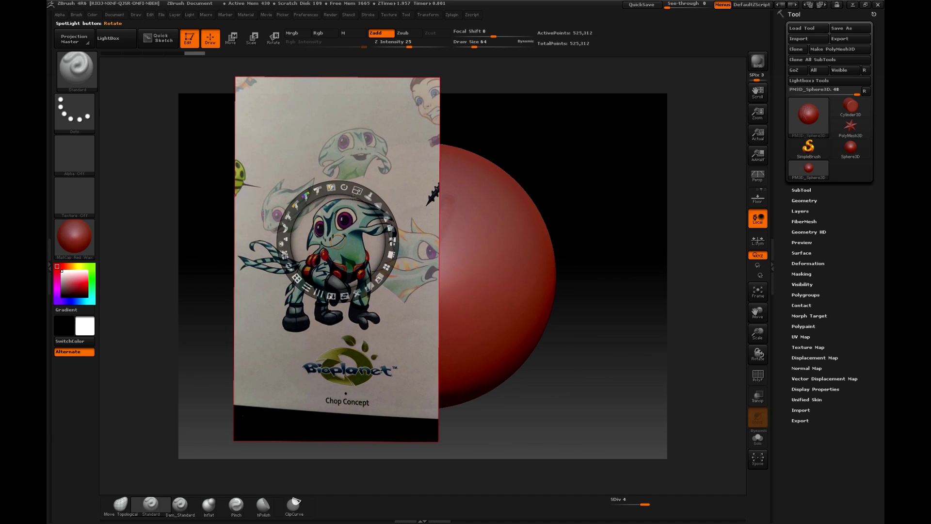
- Leave Spotlight edit mode and sculpt Standard brush strokes on the sphere through the concept image
key("z")
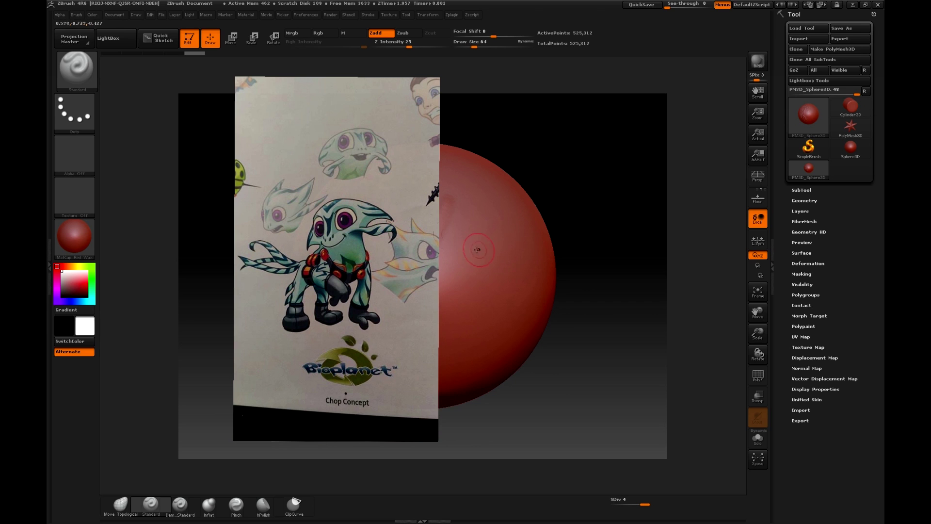
mouse_move(474, 225)
left_mouse_down()
mouse_move(485, 294)
mouse_move(496, 260)
mouse_move(488, 229)
mouse_move(485, 285)
mouse_move(491, 253)
left_mouse_up()
mouse_move(416, 248)
left_mouse_down()
mouse_move(423, 285)
mouse_move(433, 236)
mouse_move(413, 265)
mouse_move(395, 267)
mouse_move(398, 280)
mouse_move(385, 248)
mouse_move(436, 286)
mouse_move(423, 273)
mouse_move(378, 269)
left_mouse_up()
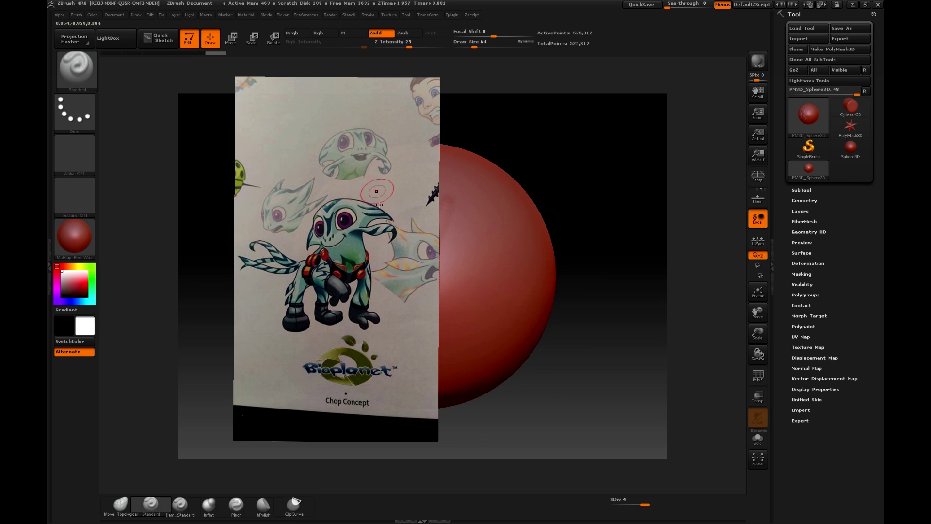
- Toggle the Spotlight image off and on to examine the relief on the sphere, and return to Spotlight edit mode
key("shift")
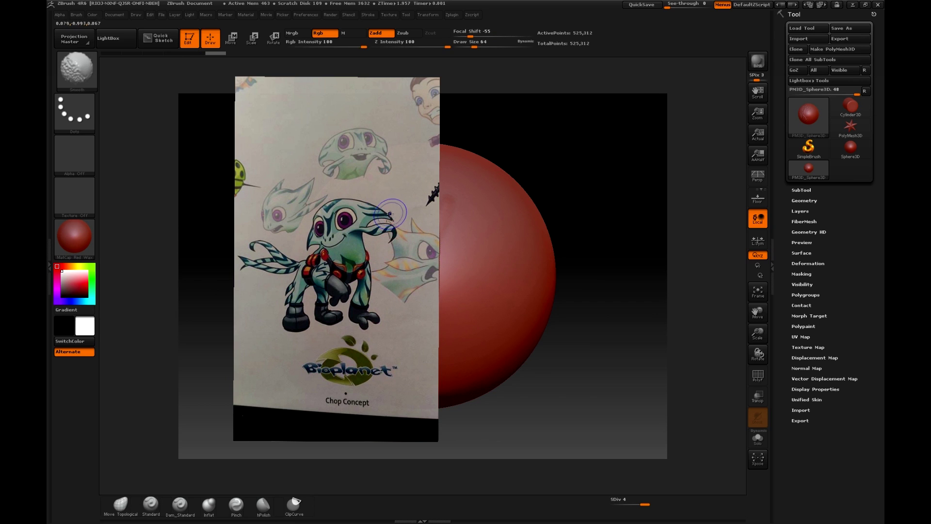
key("shift+z")
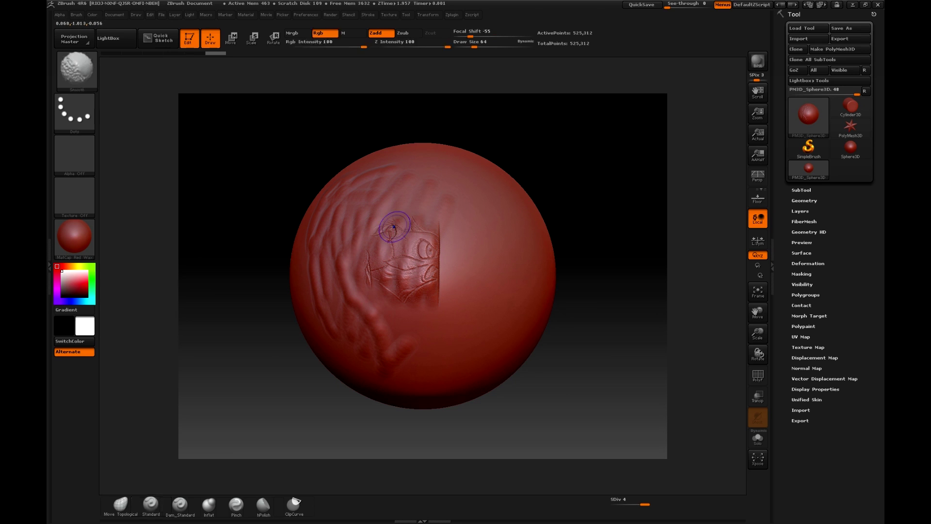
key("shift")
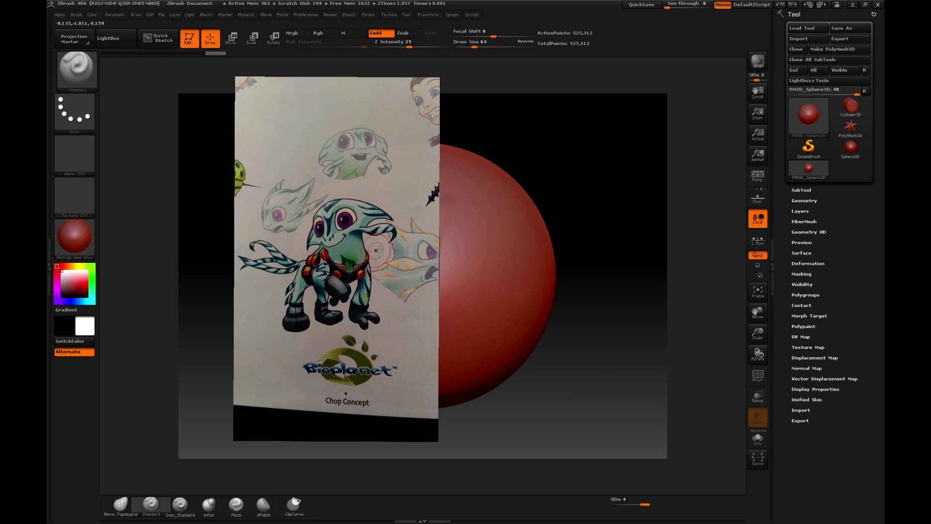
key("z")
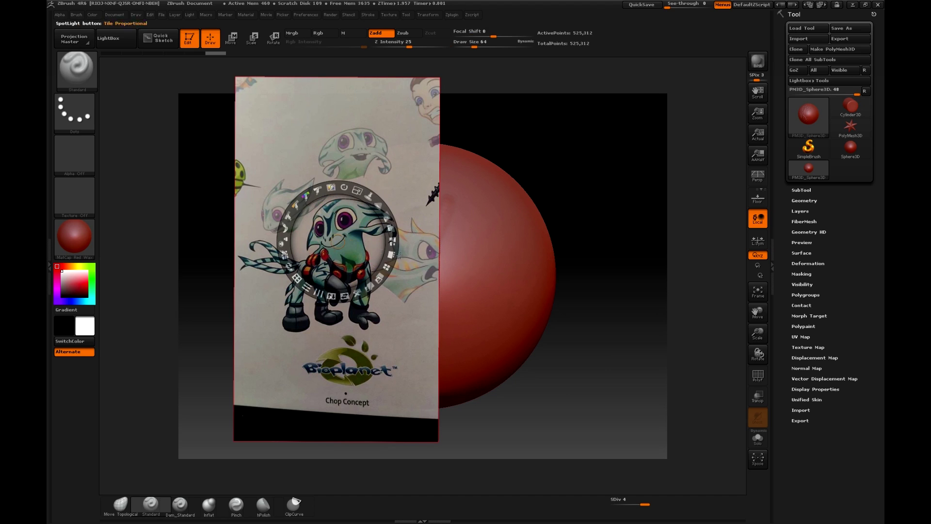
key("shift+z")
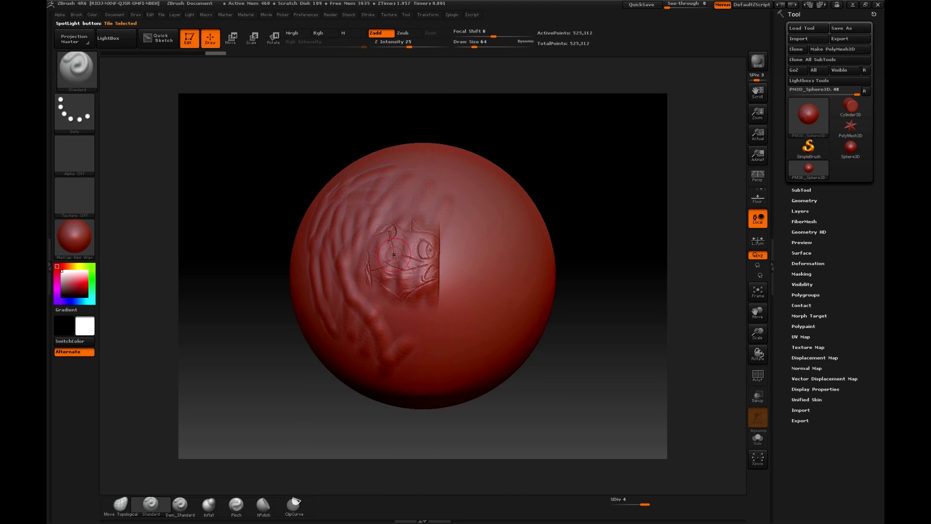
key("shift+z")
key("z")
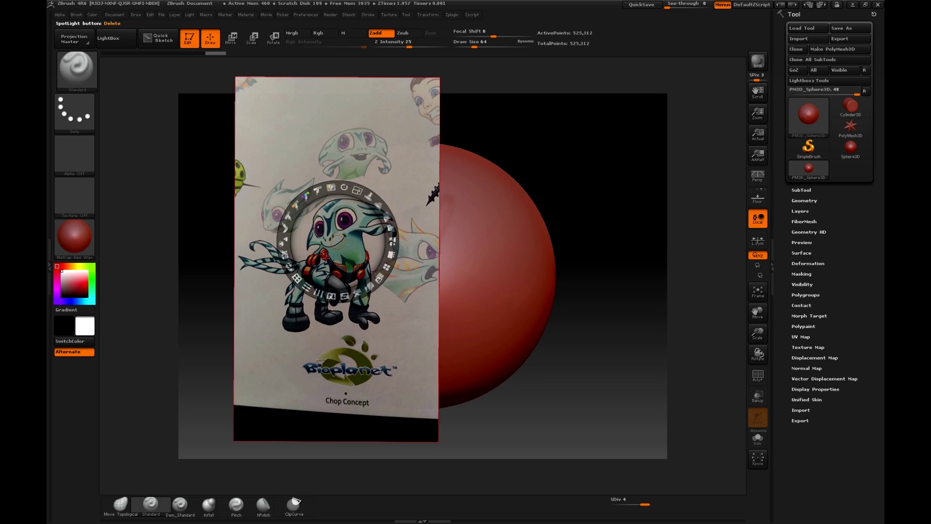
- Enlarge the concept image in Spotlight and reposition the dial around the main character's head
left_click(391, 256)
left_click_drag(359, 241, 338, 242)
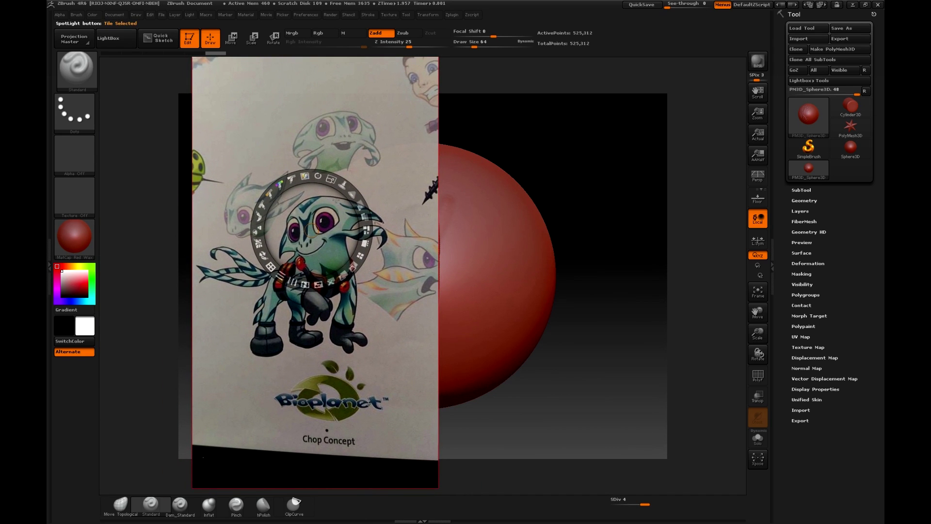